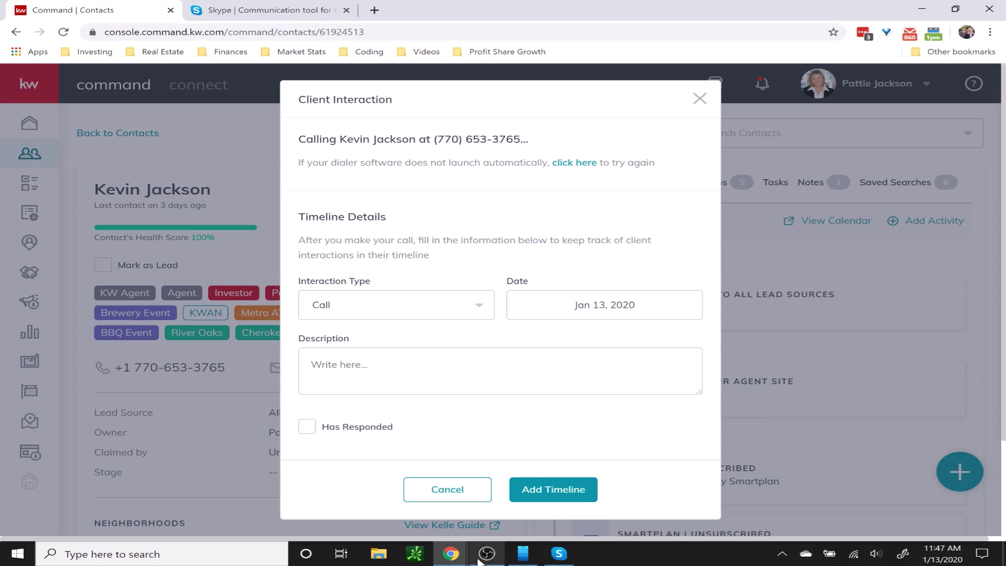
# Close the Client Interaction dialog to reveal the contact's record and activity timeline
pyautogui.click(701, 100)
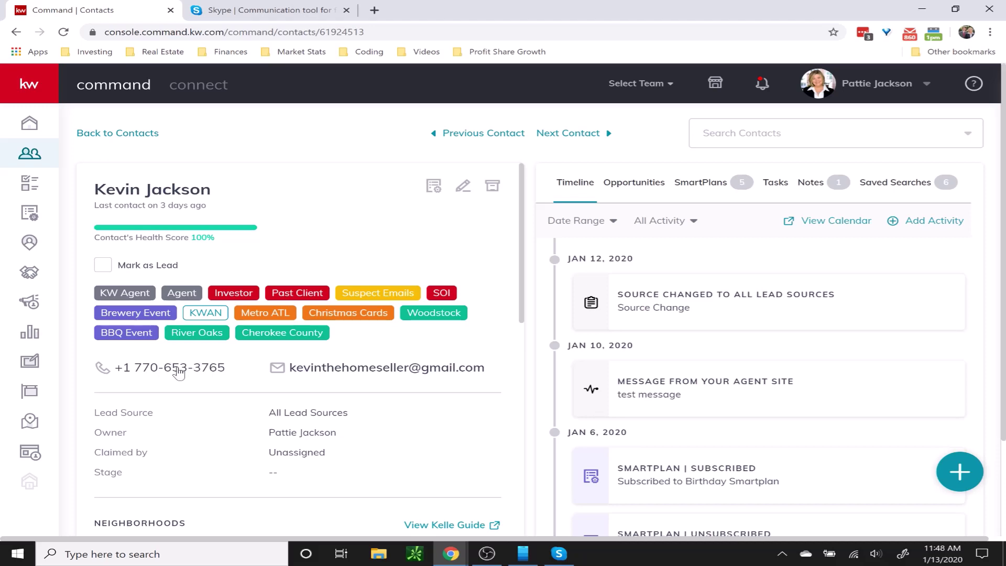
# Call the contact's phone number from the Client Interaction dialog
pyautogui.click(179, 372)
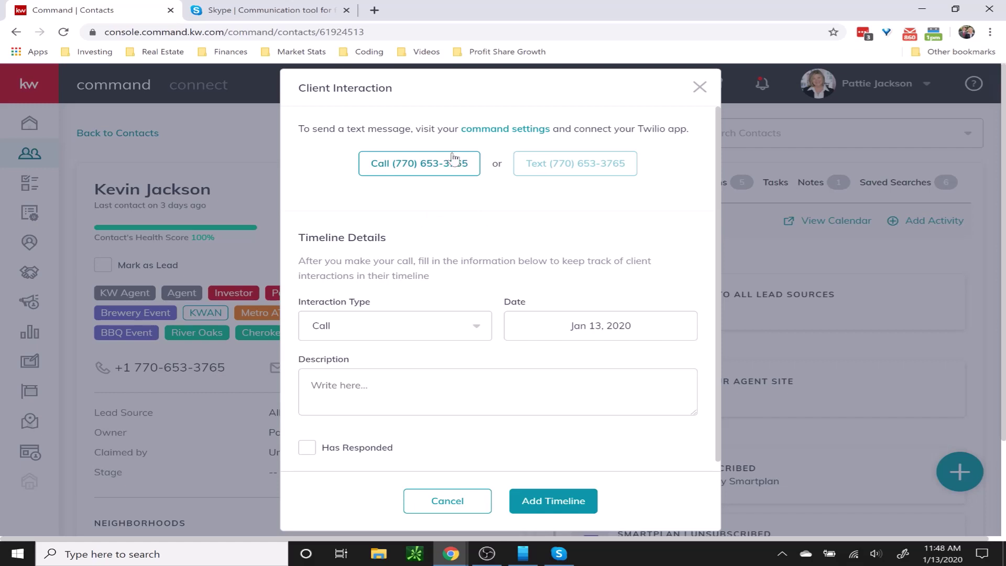
pyautogui.click(412, 168)
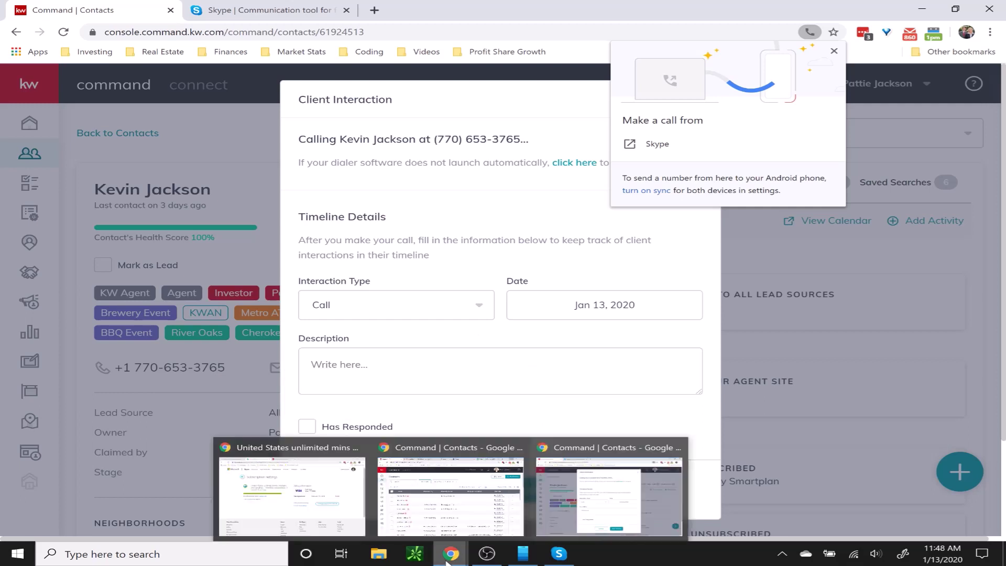
# Open the Your Phone app from the taskbar on the linked iPhone
pyautogui.click(522, 553)
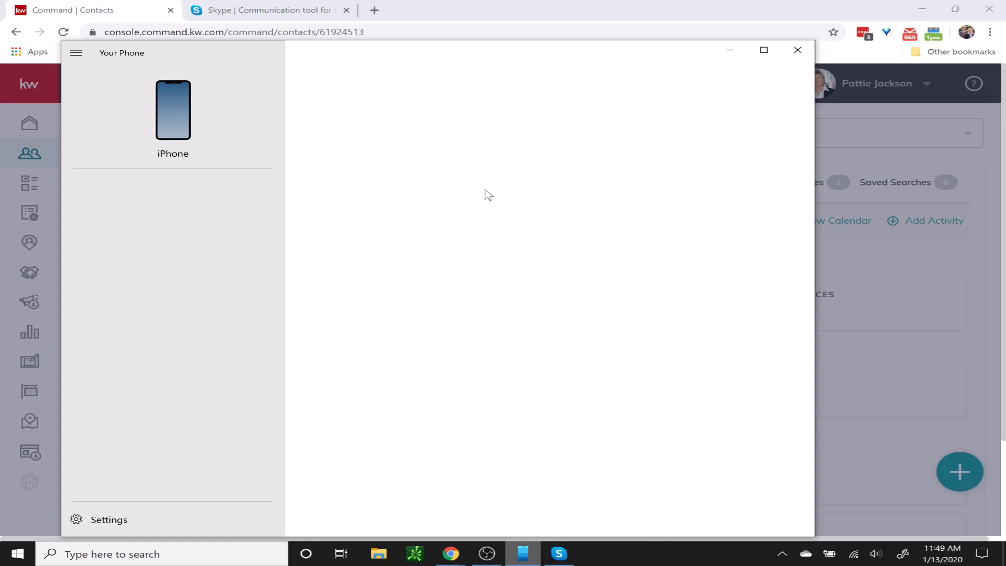
pyautogui.press('alt')
# Close Your Phone and cancel the Client Interaction call log
pyautogui.click(798, 52)
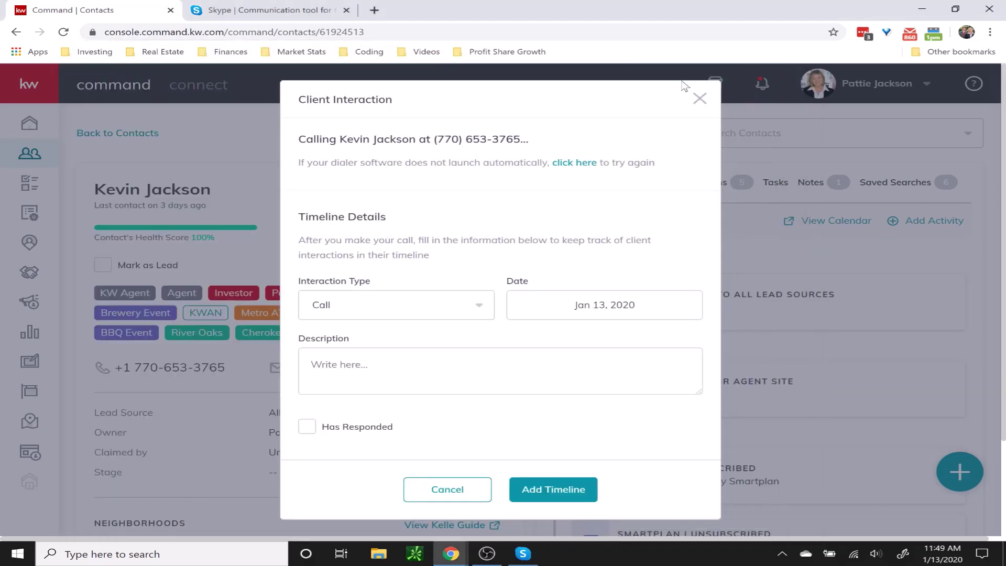
pyautogui.click(447, 489)
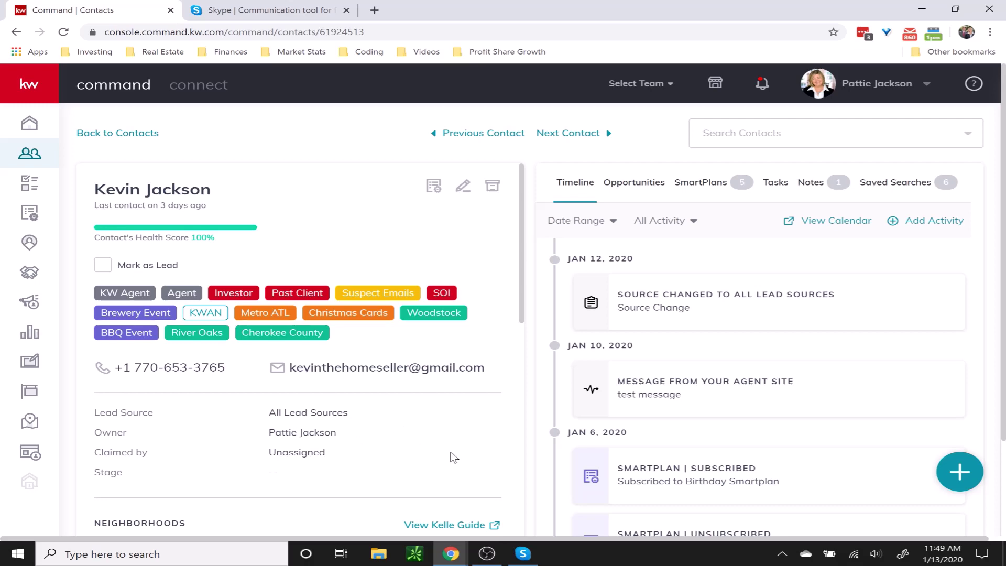
# Check the Skype app, then view the Unlimited US Skype to Phone subscription online
pyautogui.click(523, 554)
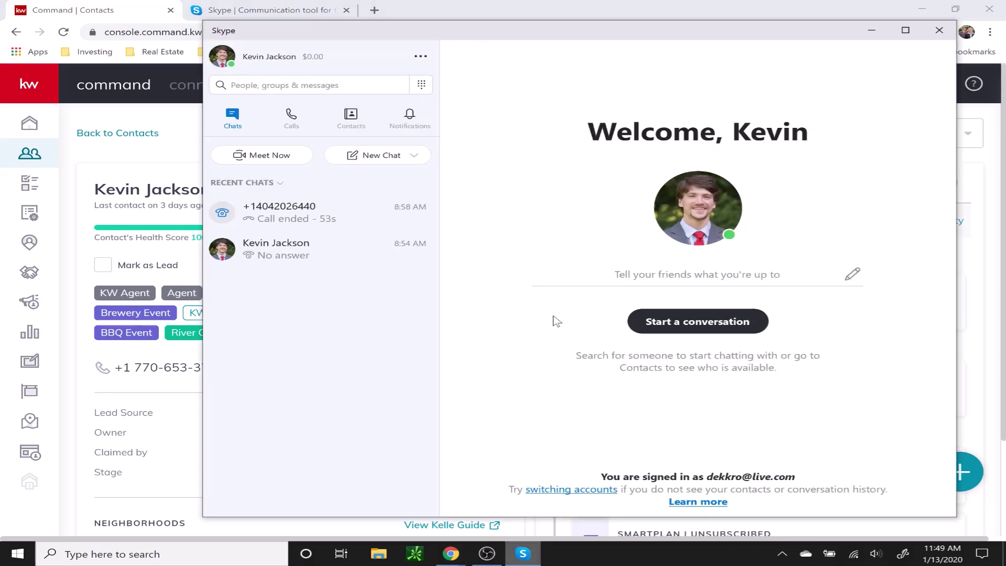
pyautogui.moveTo(698, 208)
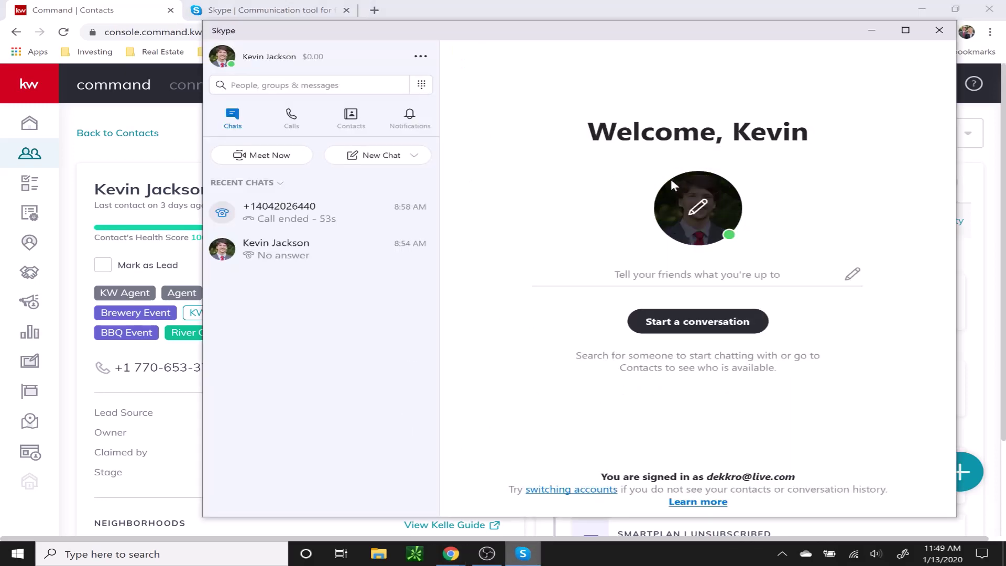
pyautogui.click(871, 30)
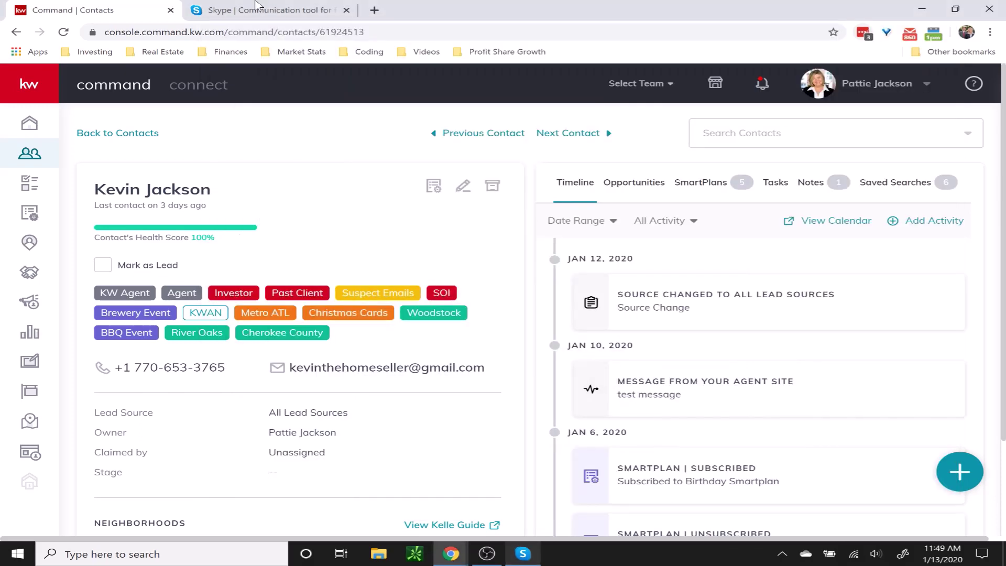
pyautogui.click(267, 11)
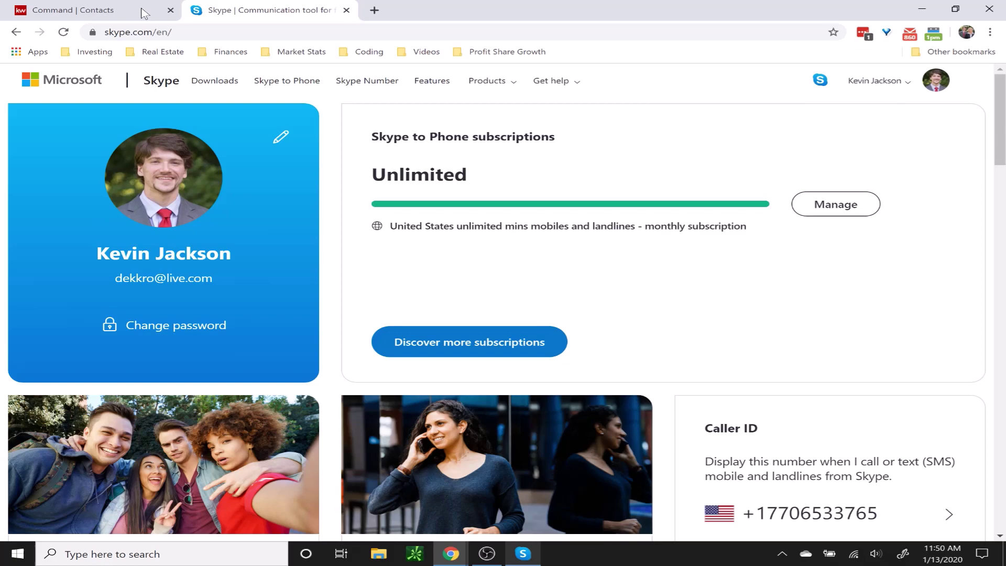
# Call the contact's number again from the Command tab, then bring up Windows search
pyautogui.click(113, 11)
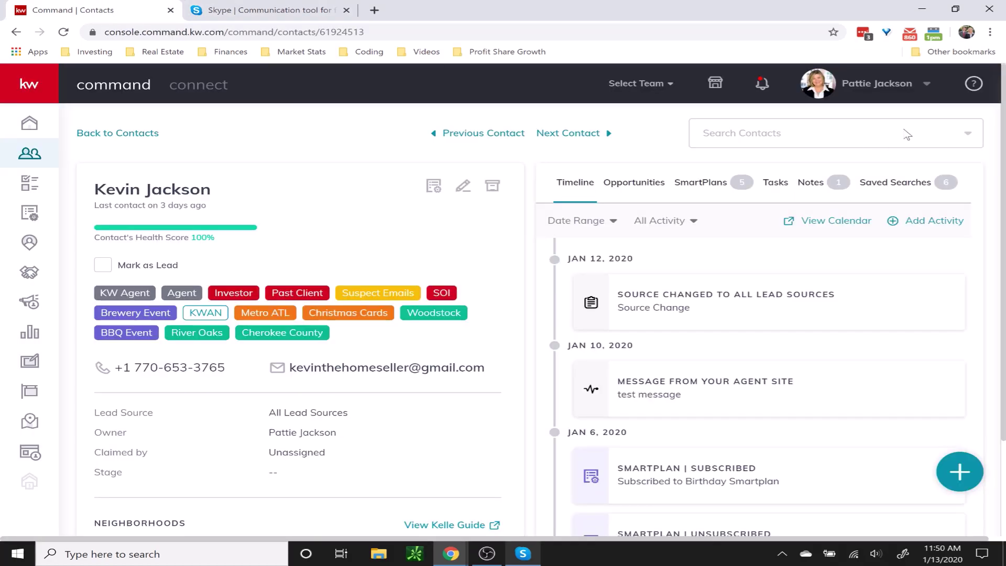
pyautogui.click(177, 368)
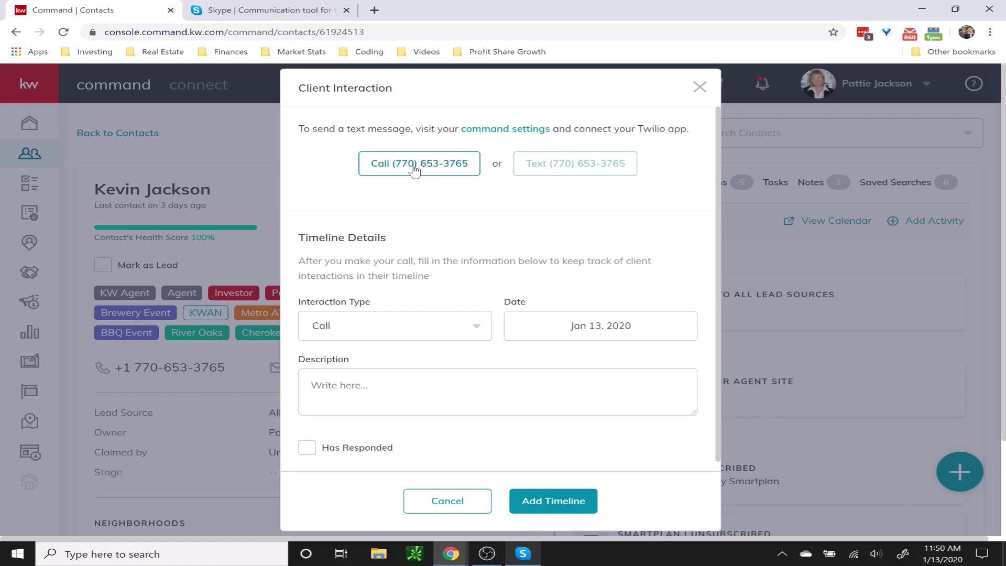
pyautogui.click(423, 166)
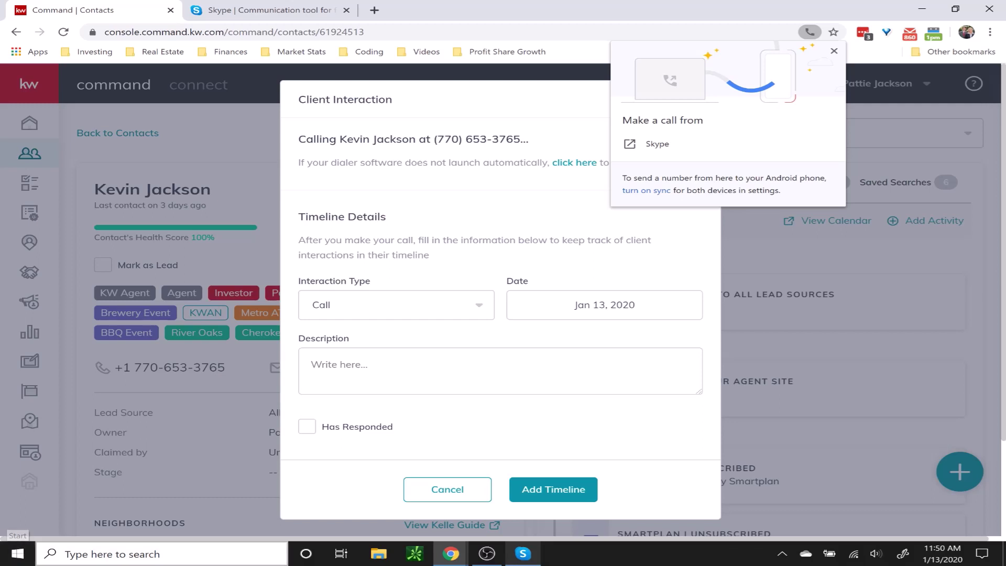
pyautogui.click(111, 553)
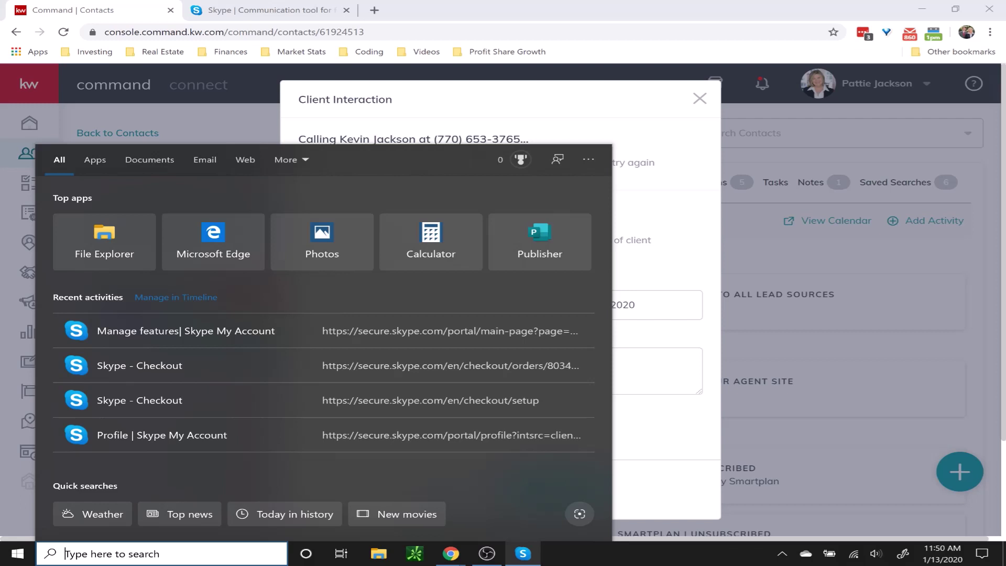
pyautogui.write('default apps')
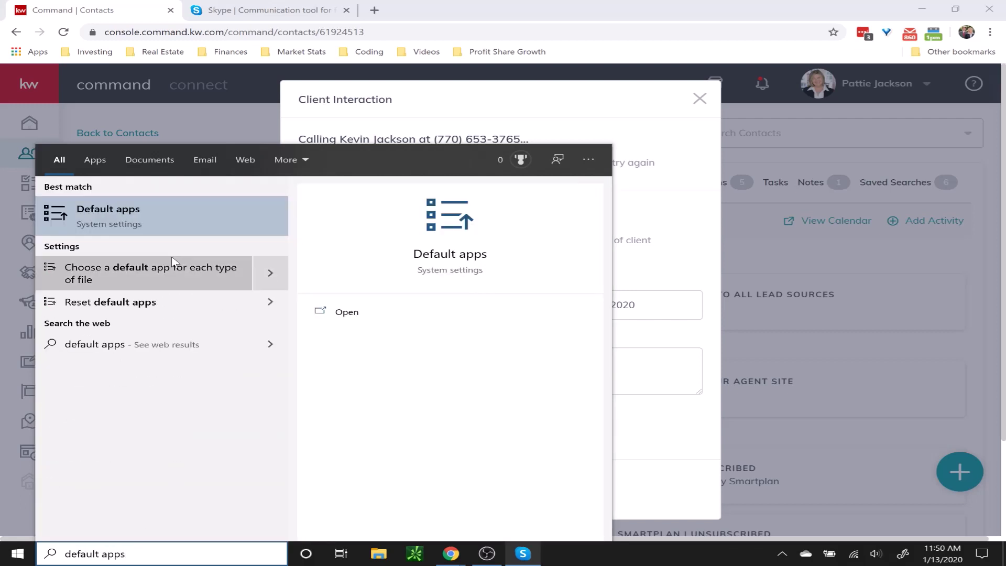
# Go to the 'Set defaults by app' page under Default apps
pyautogui.click(154, 219)
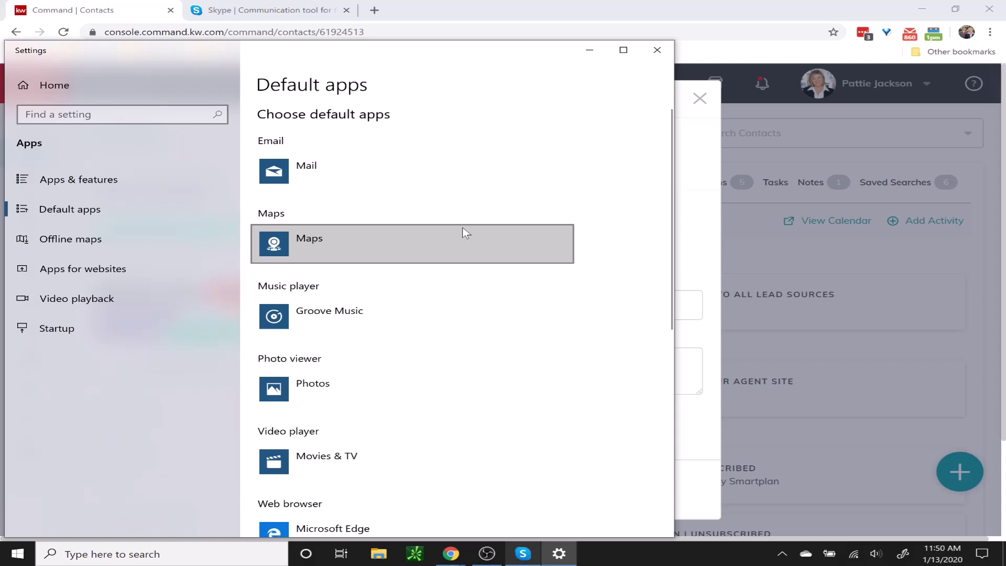
pyautogui.scroll(-2, 464, 232)
pyautogui.scroll(-1, 463, 233)
pyautogui.scroll(-1, 463, 232)
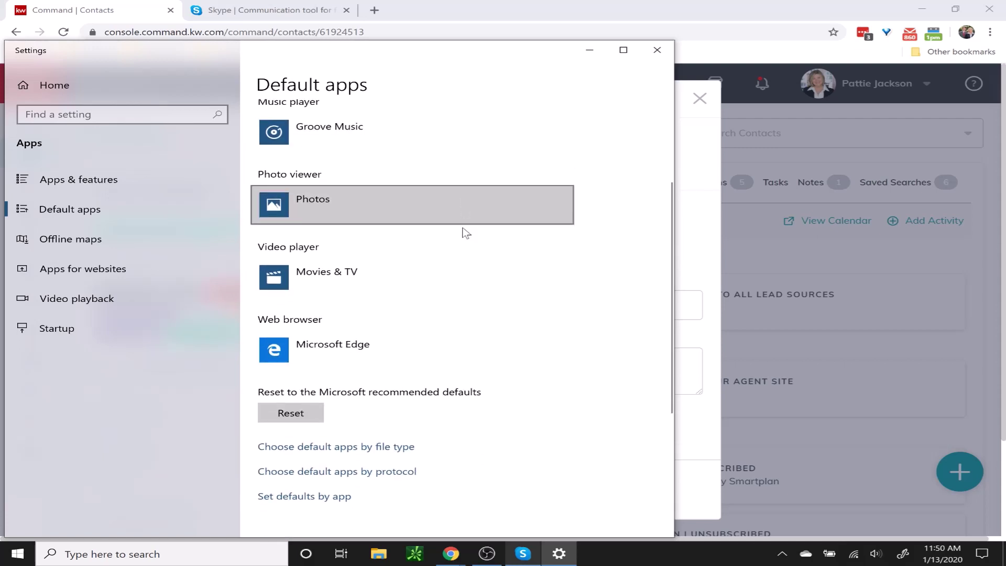
pyautogui.scroll(-2, 464, 233)
pyautogui.scroll(-1, 463, 233)
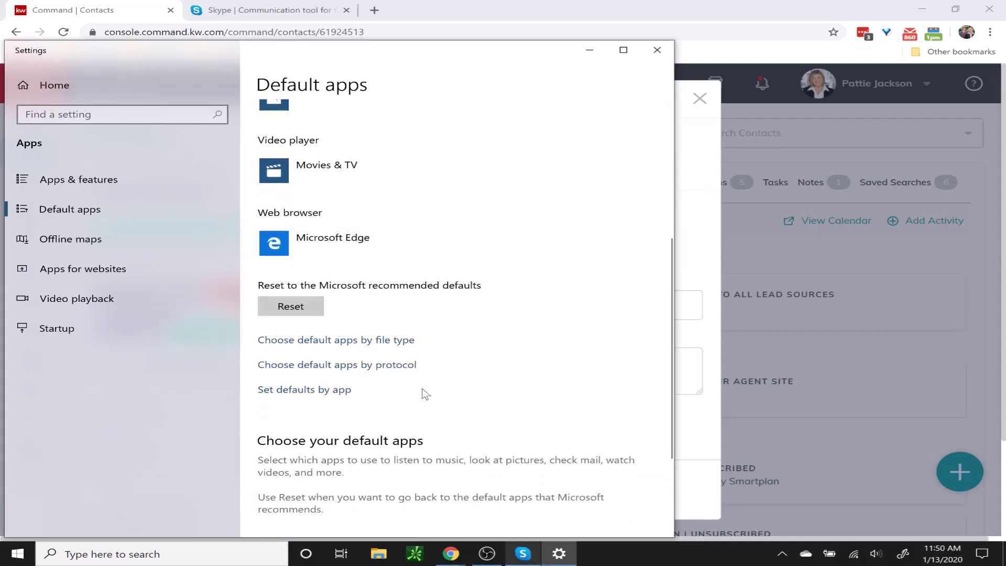
pyautogui.click(305, 391)
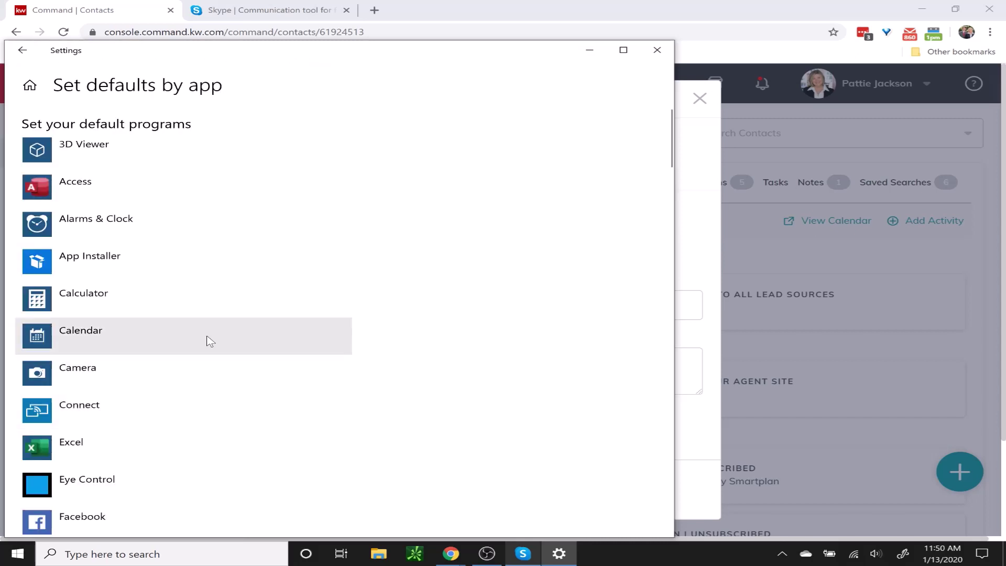
pyautogui.scroll(-3, 210, 340)
pyautogui.scroll(-3, 210, 340)
pyautogui.scroll(-3, 210, 340)
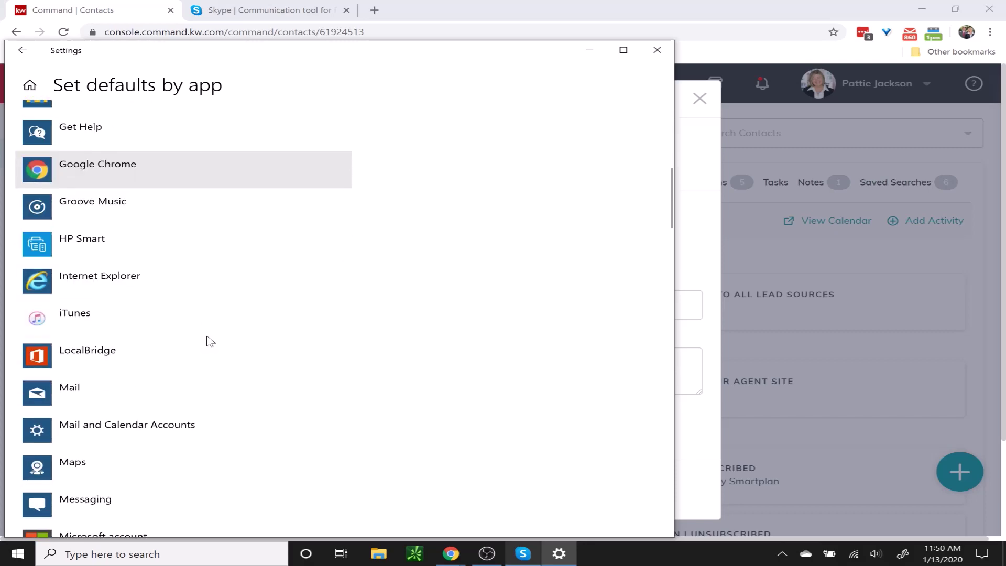
pyautogui.scroll(-2, 211, 340)
pyautogui.scroll(-2, 210, 340)
pyautogui.scroll(-2, 209, 341)
pyautogui.scroll(-3, 210, 340)
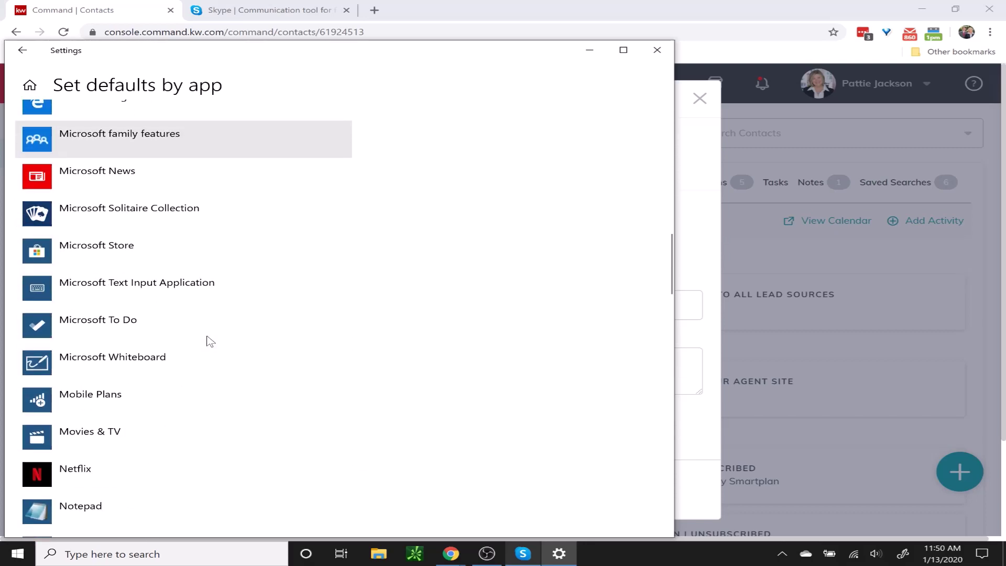
pyautogui.scroll(-3, 210, 341)
pyautogui.scroll(-3, 210, 341)
pyautogui.scroll(-3, 210, 340)
pyautogui.scroll(-2, 210, 340)
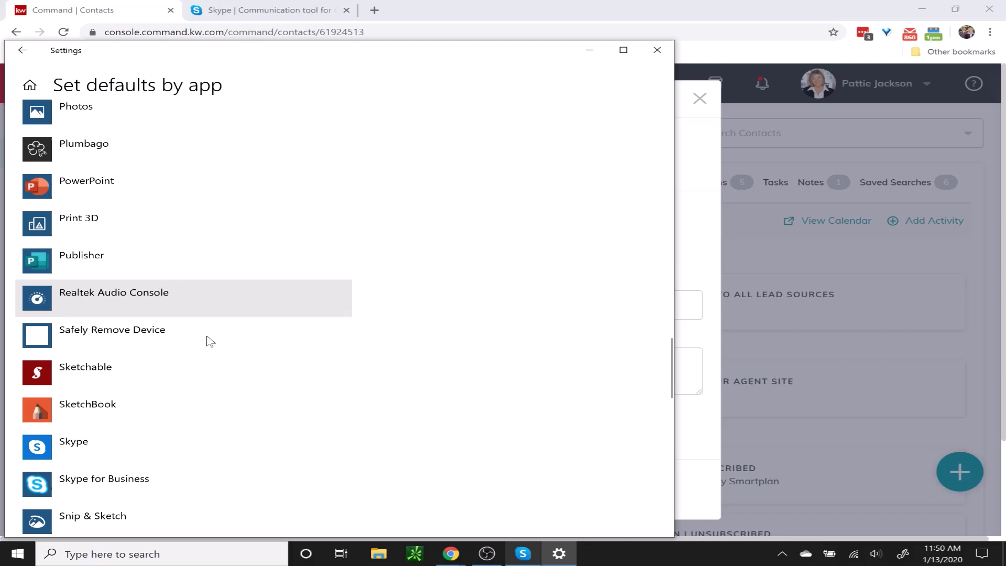
pyautogui.scroll(-2, 209, 340)
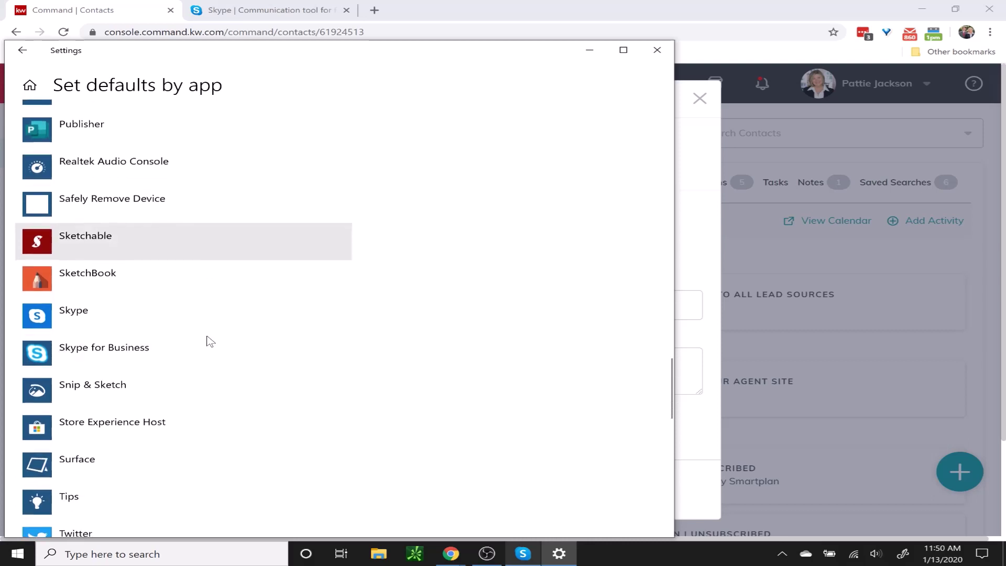
# Confirm in Skype's protocol associations that TEL links already default to Skype
pyautogui.click(100, 320)
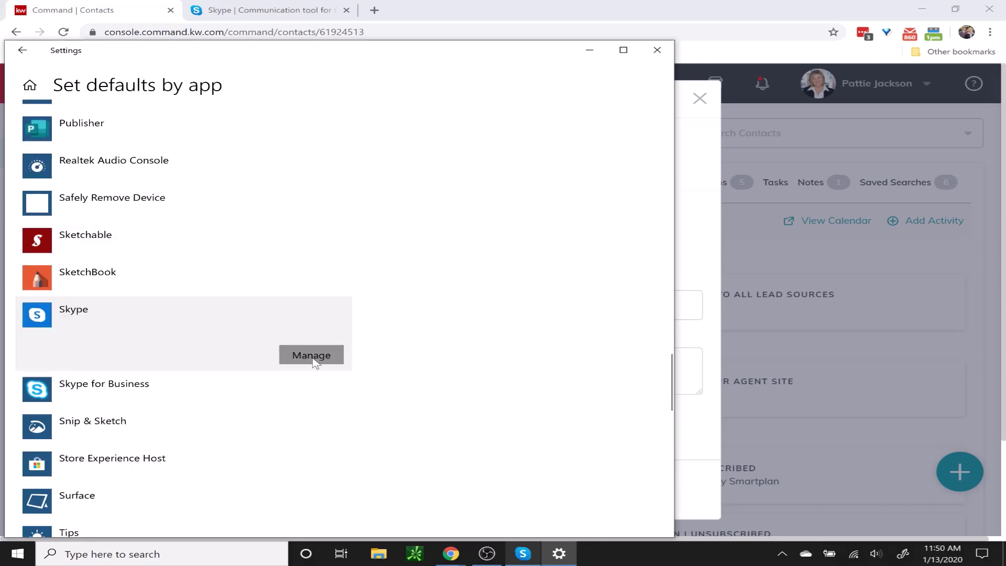
pyautogui.click(314, 354)
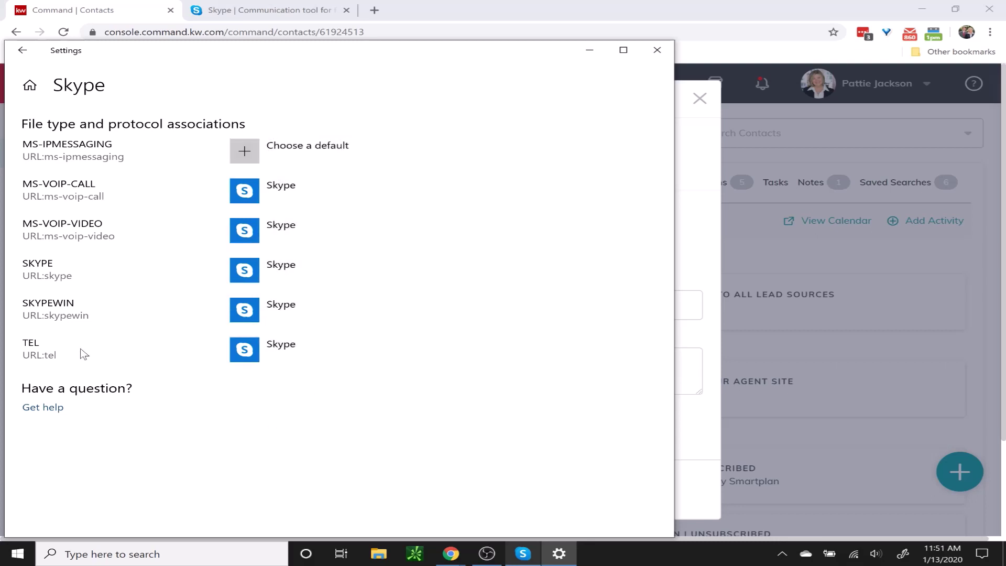
pyautogui.click(325, 346)
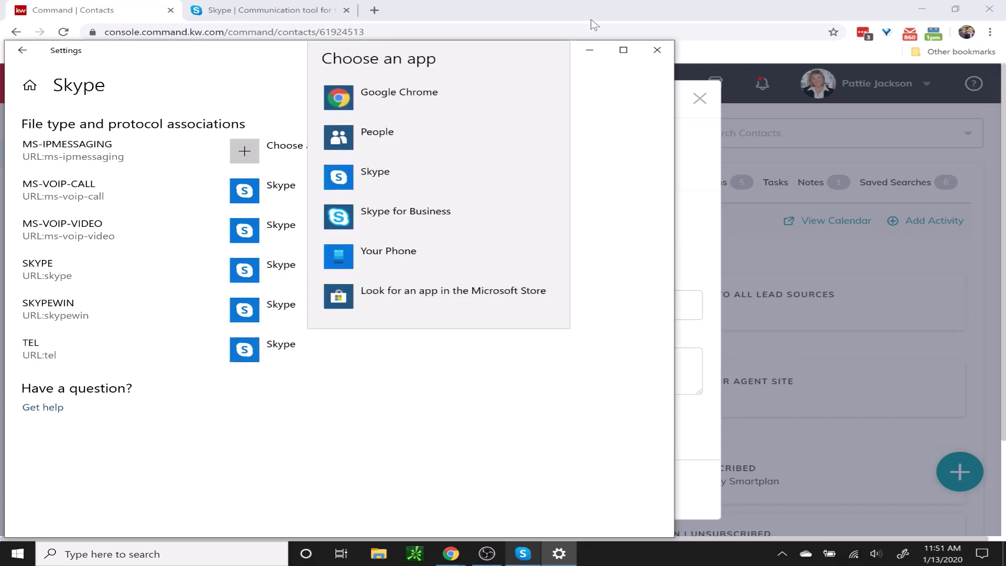
pyautogui.click(605, 114)
# Review the messaging-link app choices without changing them, then close Settings
pyautogui.click(281, 149)
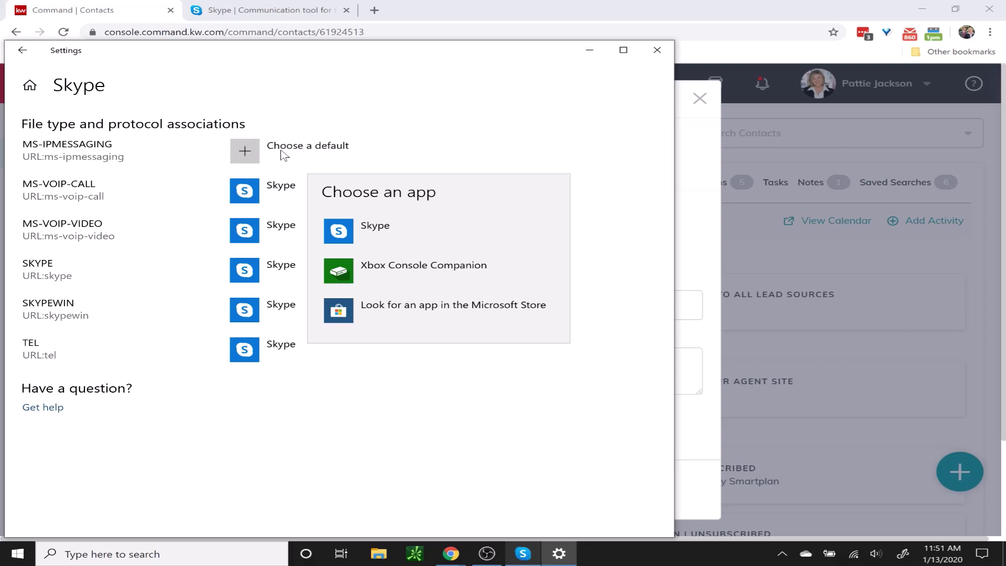
pyautogui.click(421, 89)
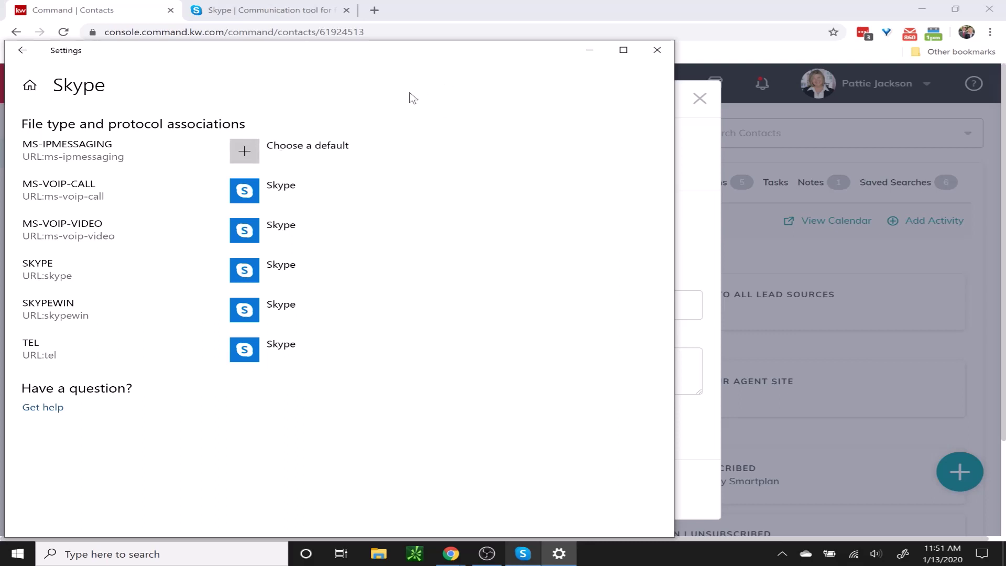
pyautogui.click(658, 50)
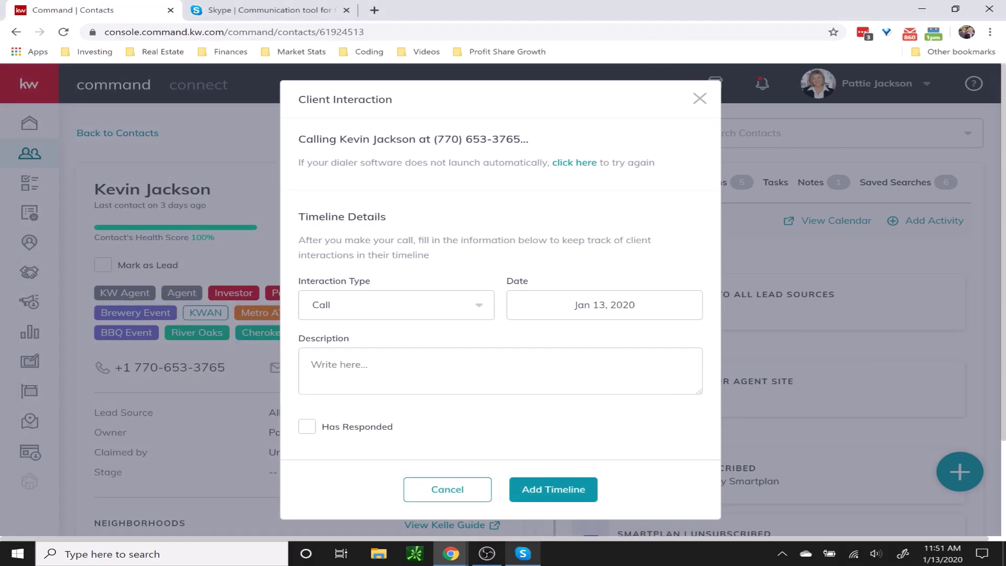
# Cancel the unfinished call log and open the next contact from the contacts list
pyautogui.click(448, 490)
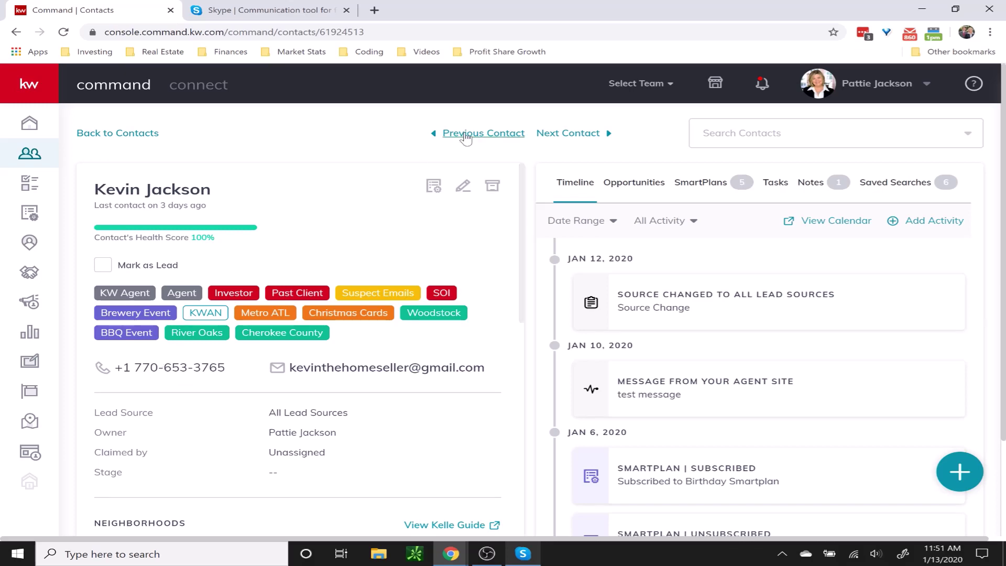
pyautogui.click(102, 133)
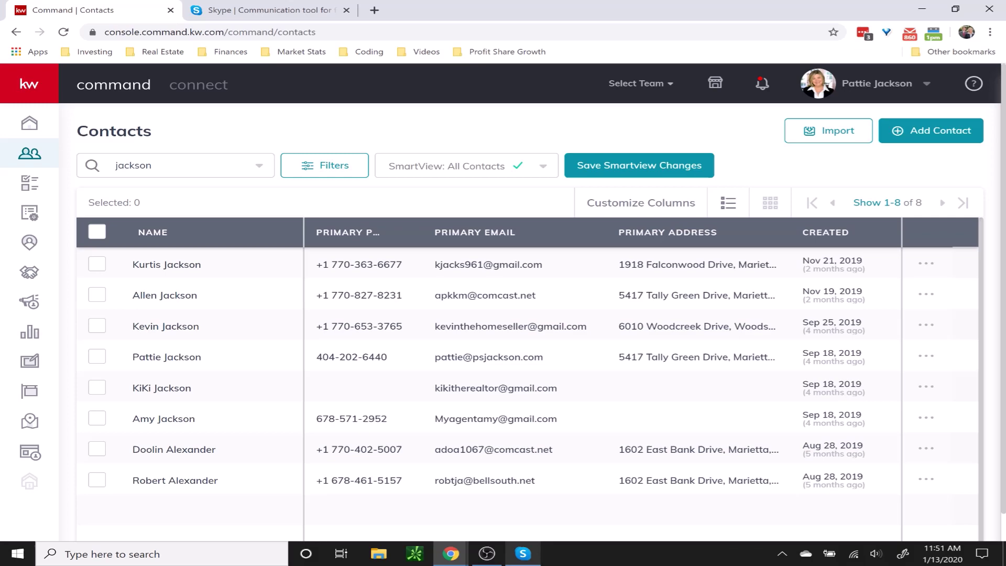
pyautogui.click(165, 294)
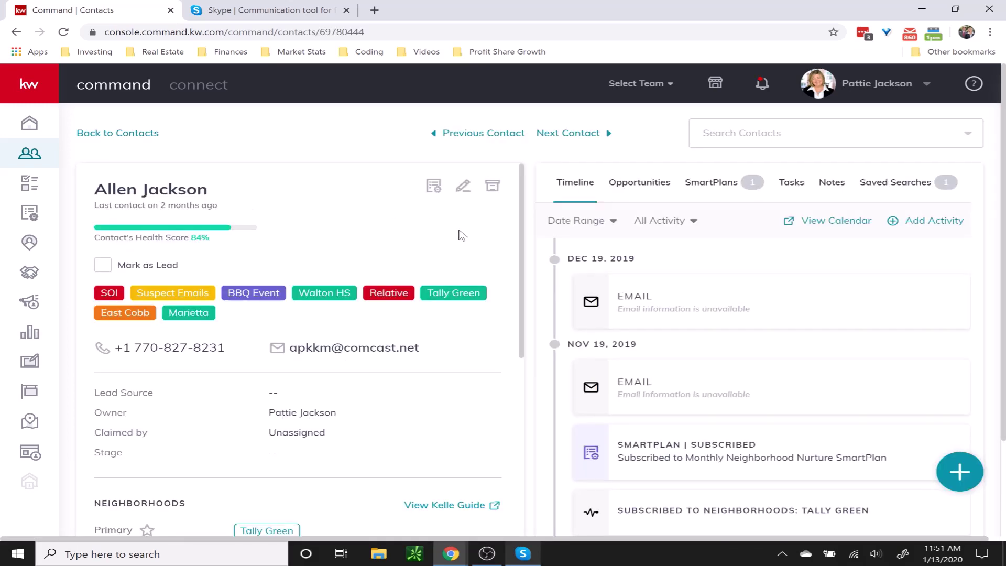
# Call this contact's number, choosing Skype in Chrome's 'Make a call from' popup
pyautogui.click(165, 350)
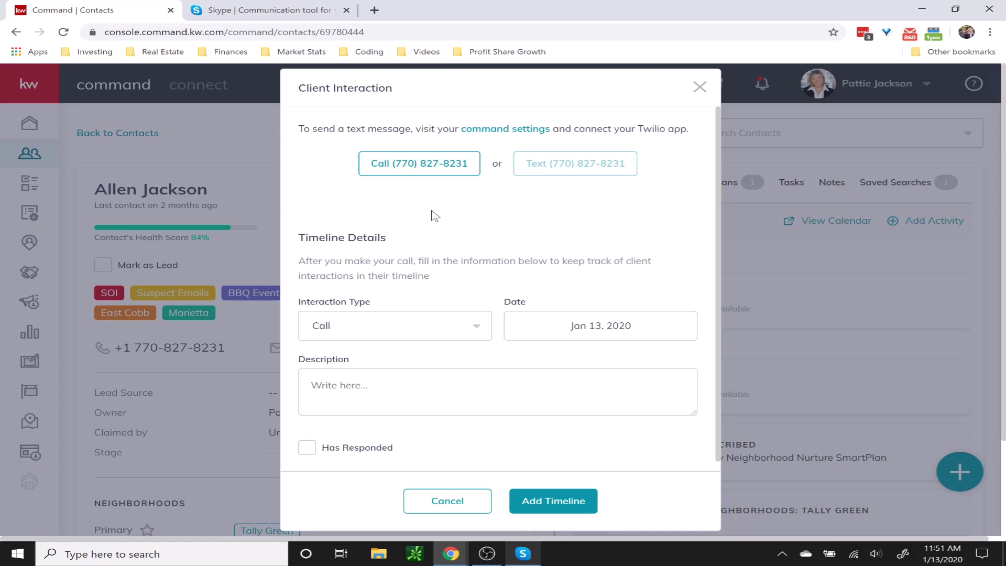
pyautogui.click(438, 171)
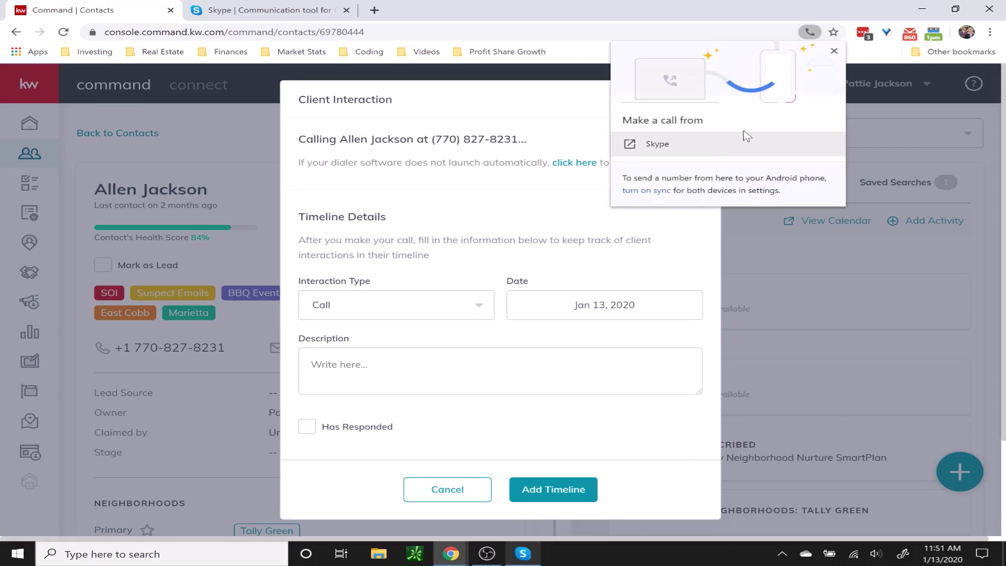
pyautogui.click(666, 148)
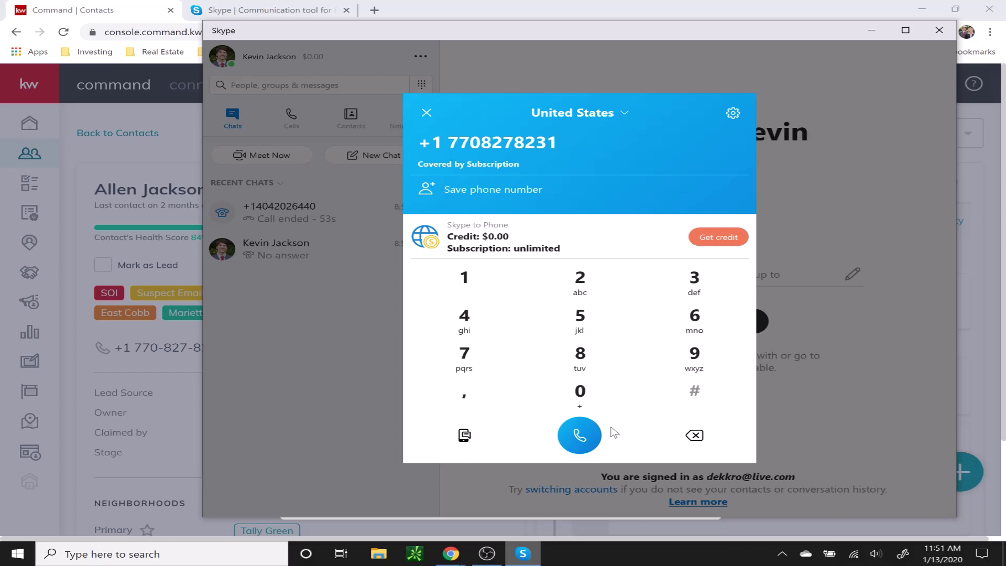
# Place the Skype call to the dialed number and lower the speaker volume during it
pyautogui.click(579, 434)
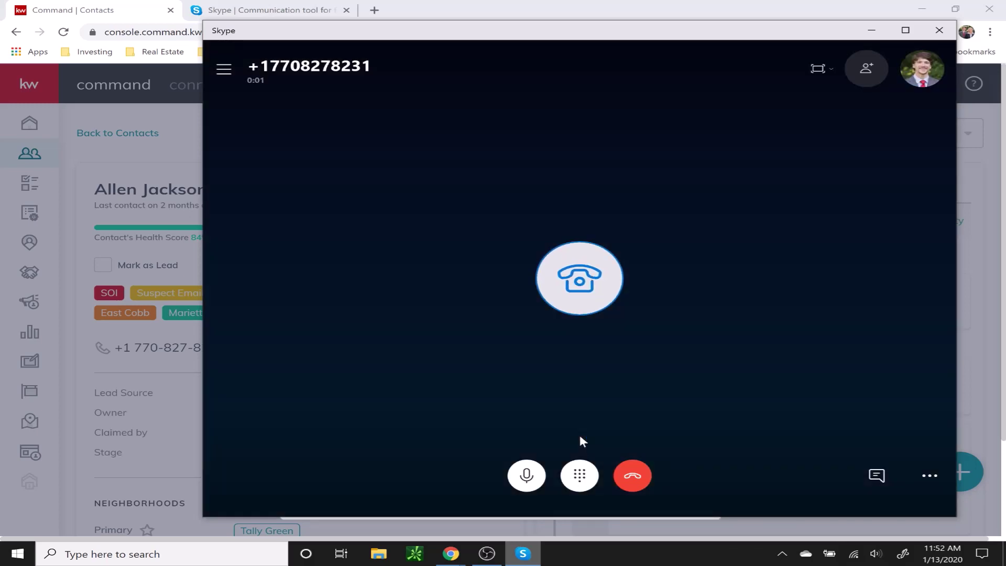
pyautogui.press('XF86AudioLowerVolume')
# Hang up the 41-second Skype call and switch back to the call-logging form in Chrome
pyautogui.click(633, 476)
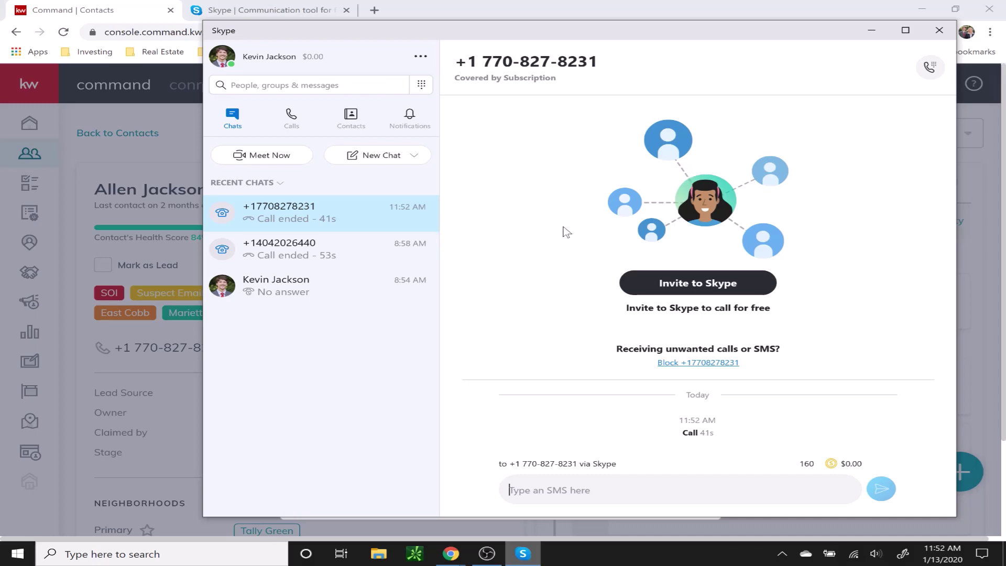
pyautogui.hotkey('alt', 'Tab')
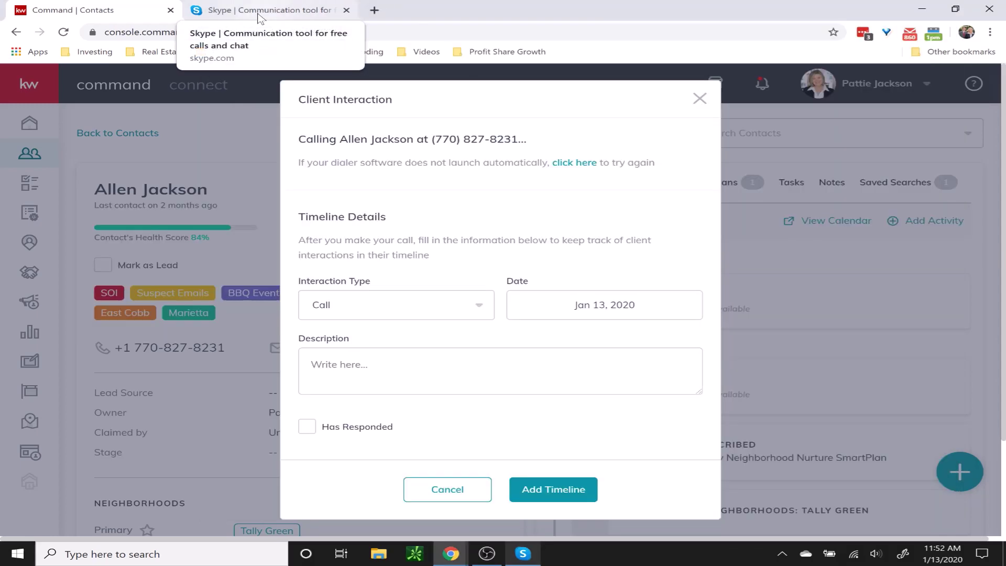
# Go to My account on the Skype website and view the Caller ID feature settings
pyautogui.click(259, 10)
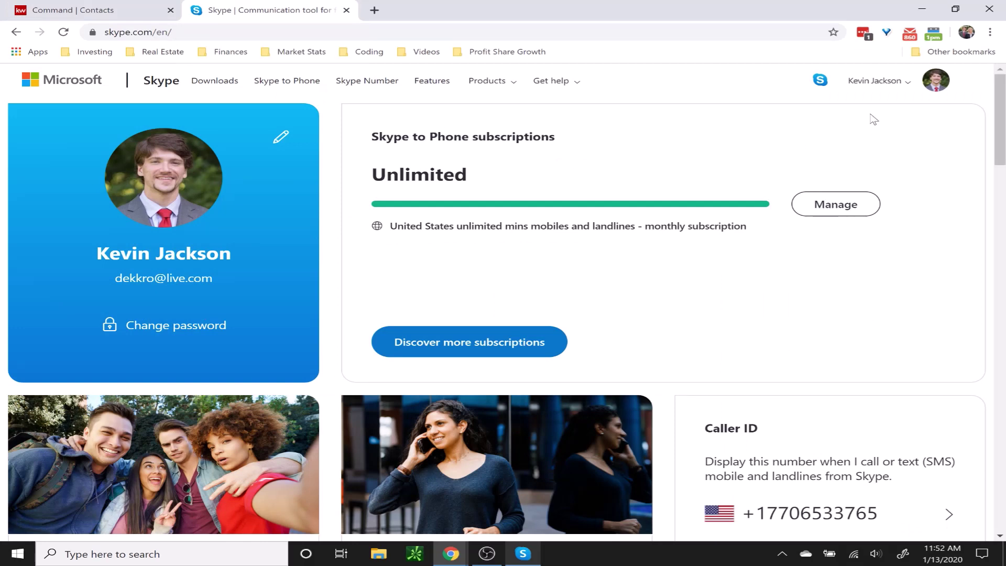
pyautogui.click(875, 81)
pyautogui.click(843, 116)
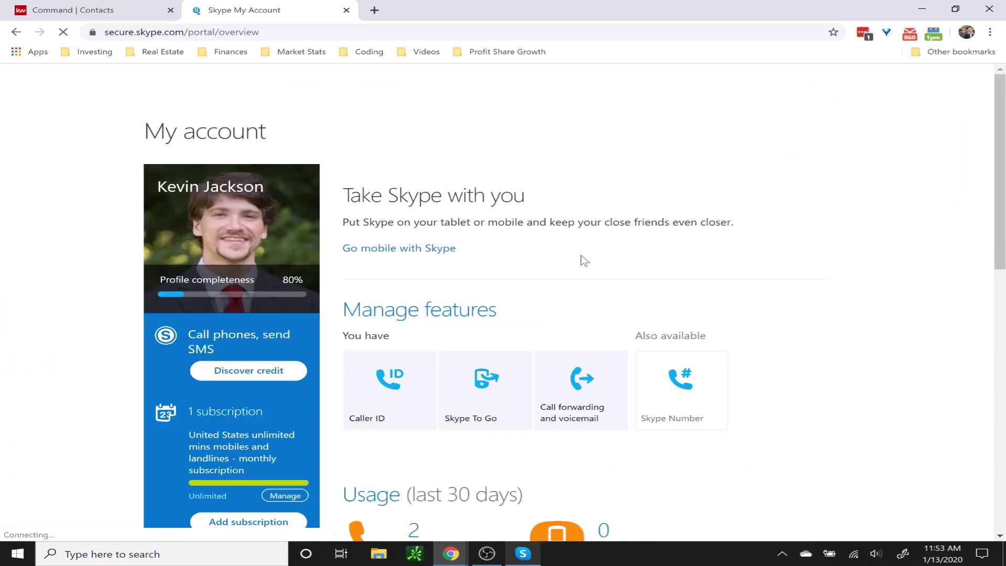
pyautogui.scroll(-2, 583, 261)
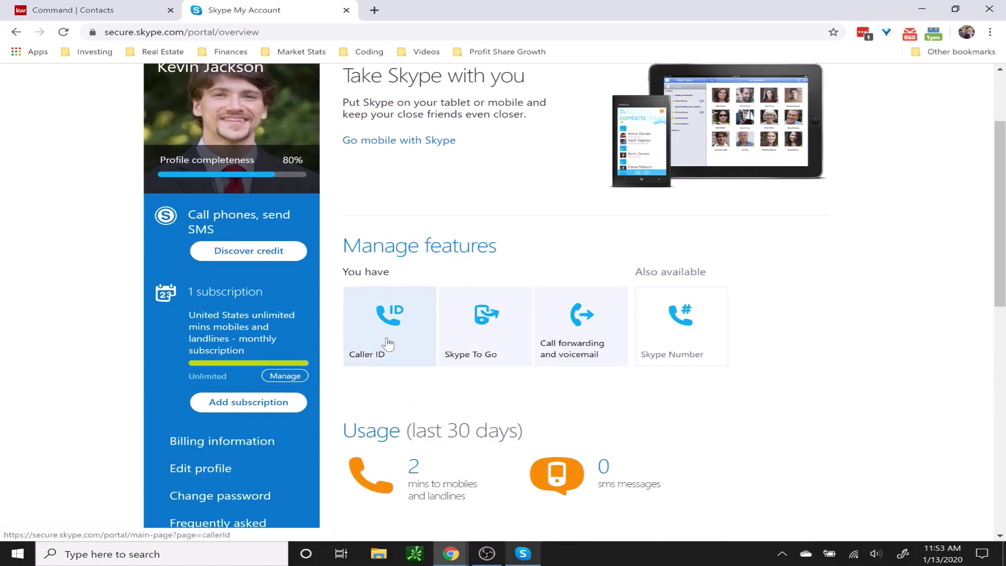
pyautogui.click(385, 330)
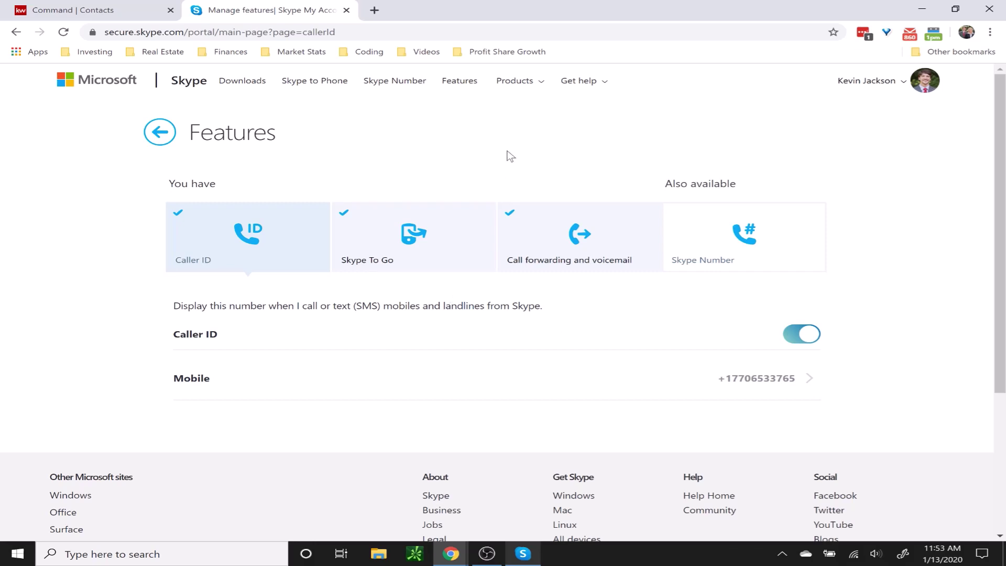
# Return to KW Command's call-logging form after checking Skype's call history, and move into Description
pyautogui.click(120, 10)
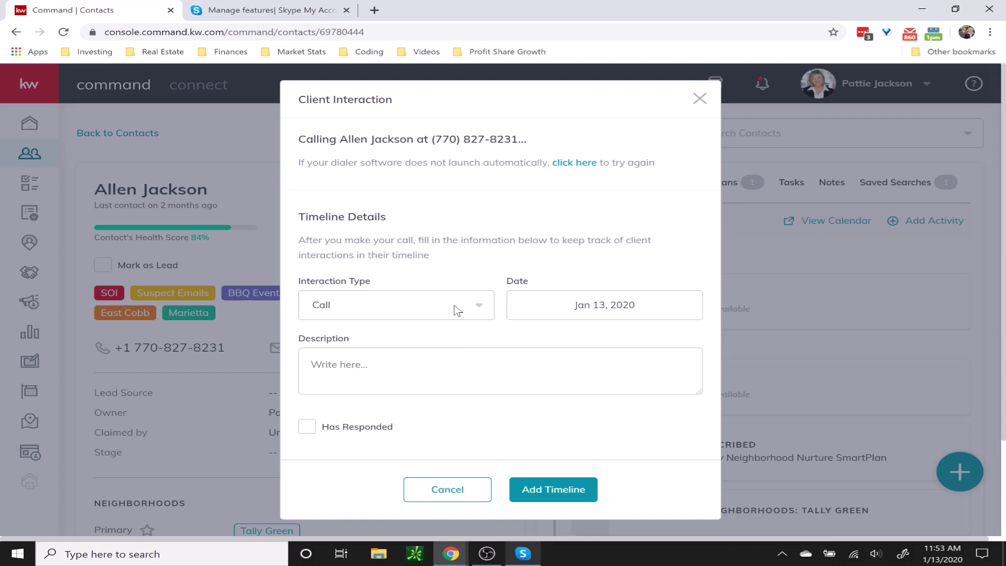
pyautogui.hotkey('alt', 'Tab')
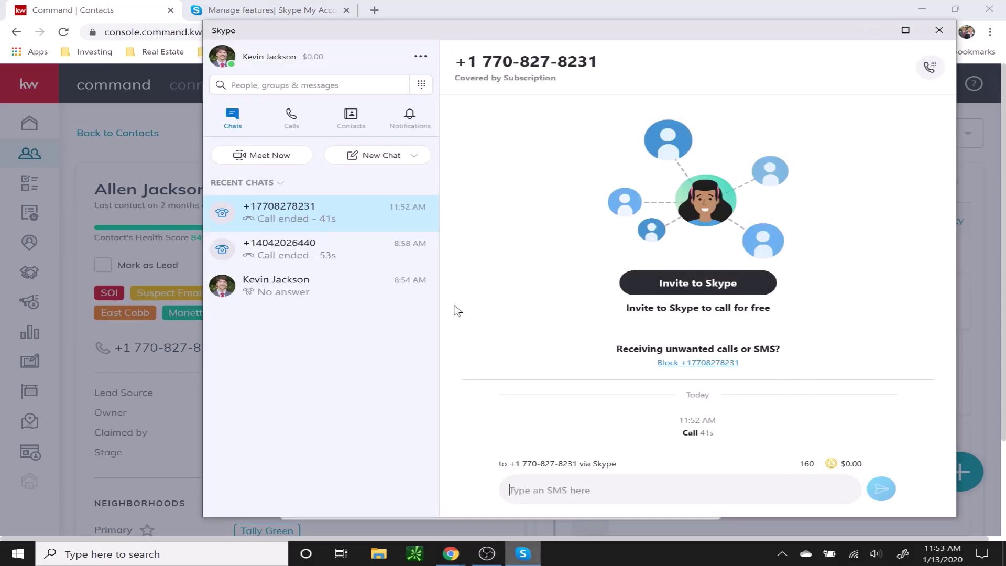
pyautogui.hotkey('alt', 'Tab')
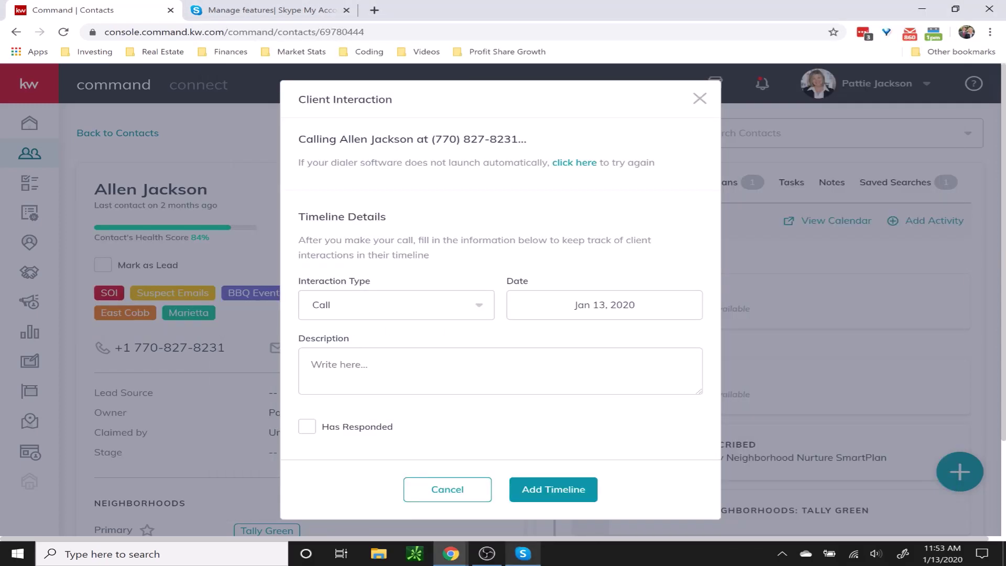
pyautogui.press('Tab')
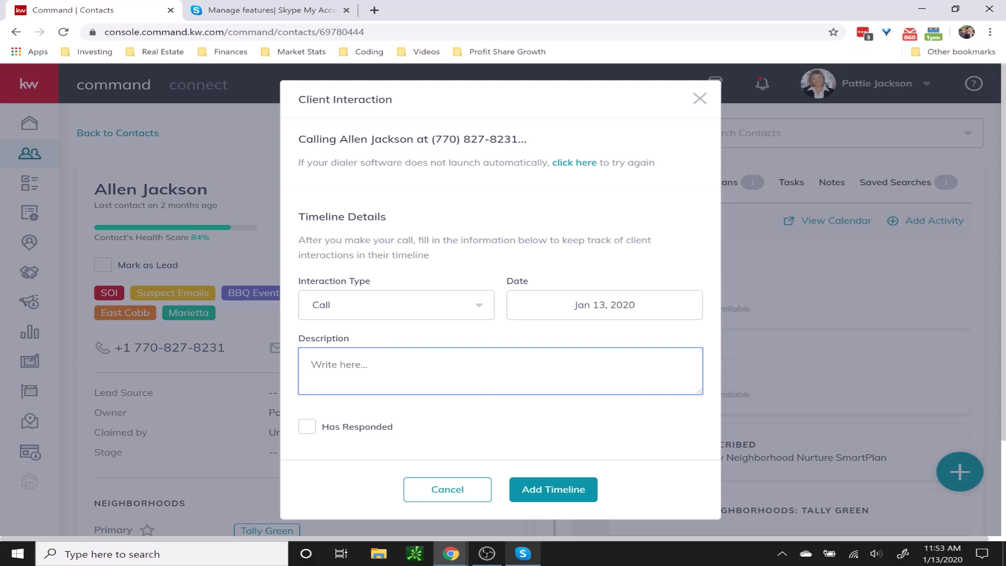
pyautogui.write('Call was ')
pyautogui.write('lea')
pyautogui.write('clear quali')
# Tick Has Responded and add the logged call to the contact's timeline
pyautogui.click(307, 426)
pyautogui.click(553, 489)
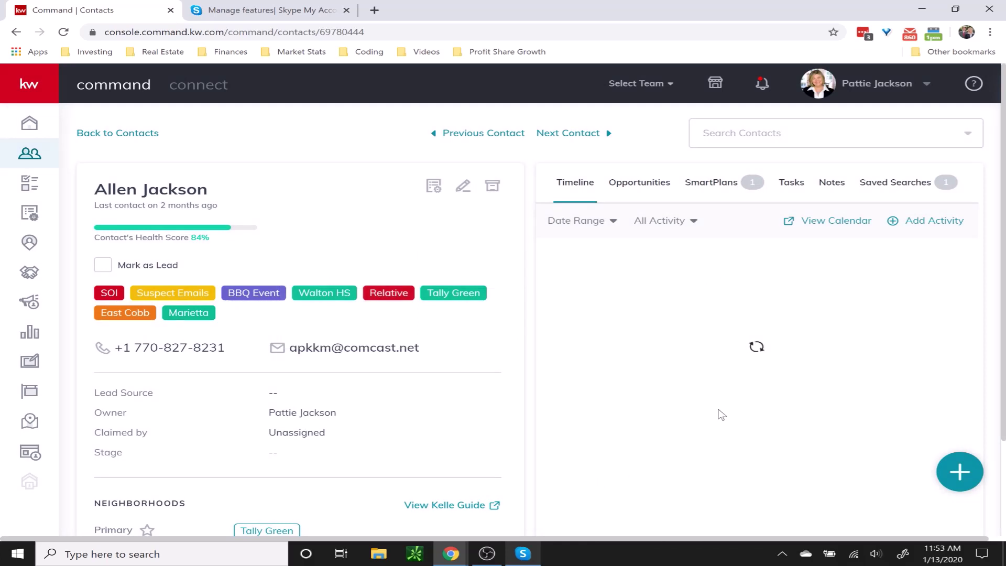